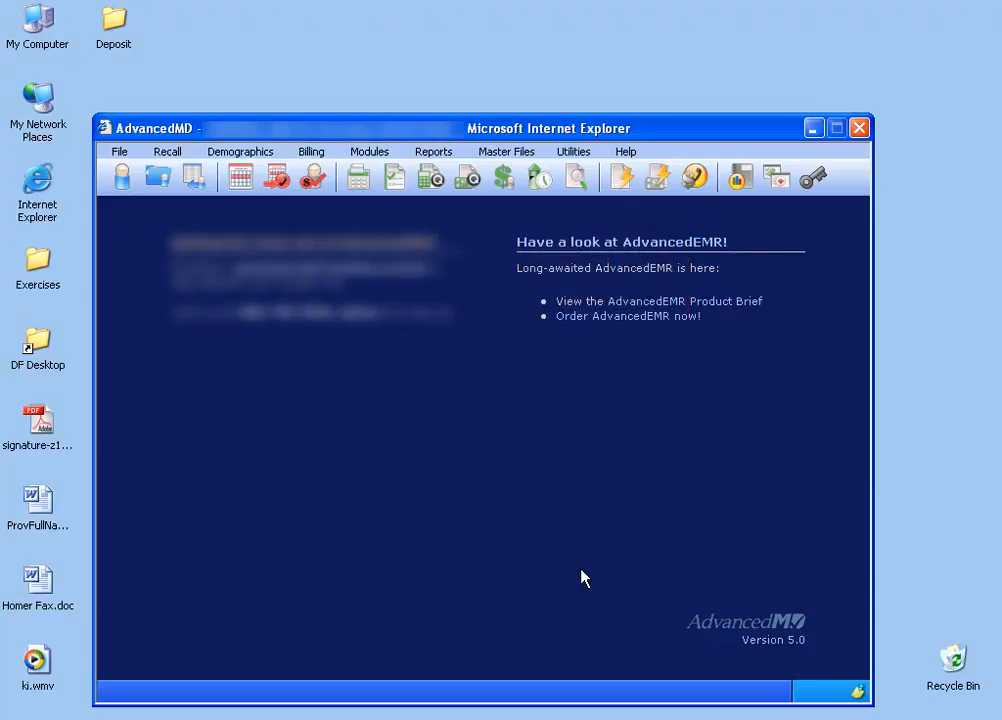
Review the inventory vendor master file, clear the displayed vendor record from the form without saving, and close it.
click(506, 151)
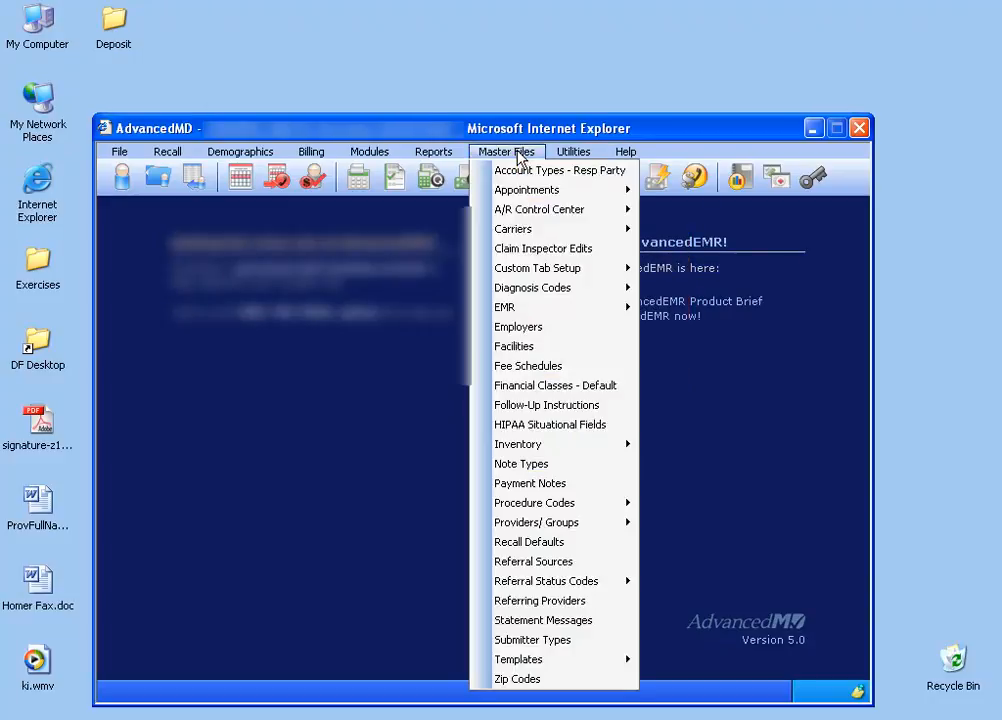
mouse_move(603, 449)
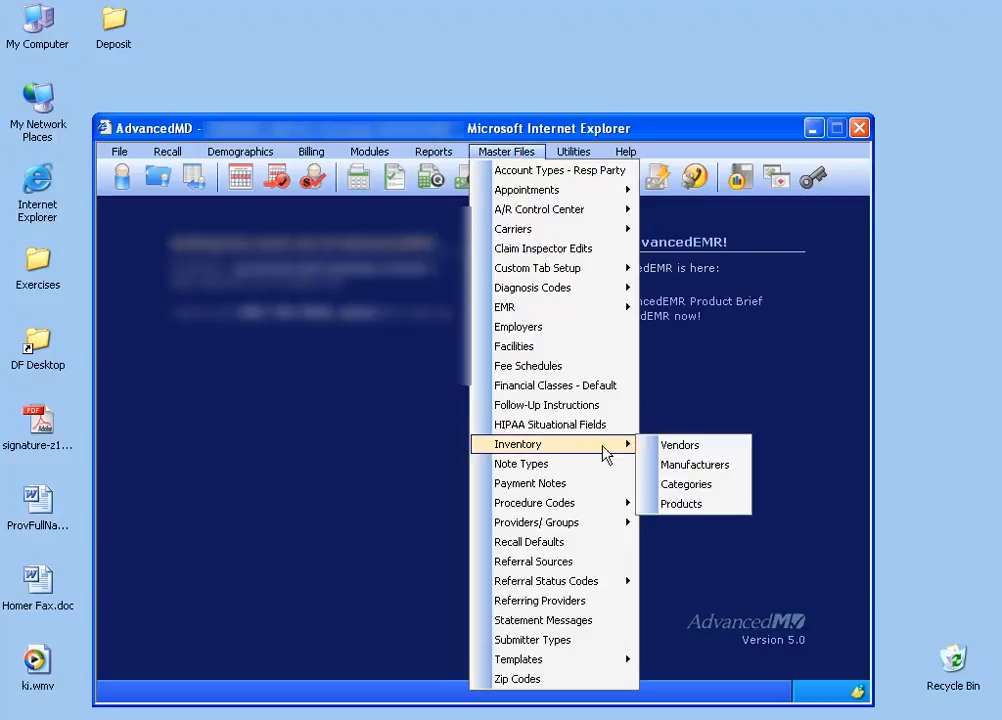
click(691, 450)
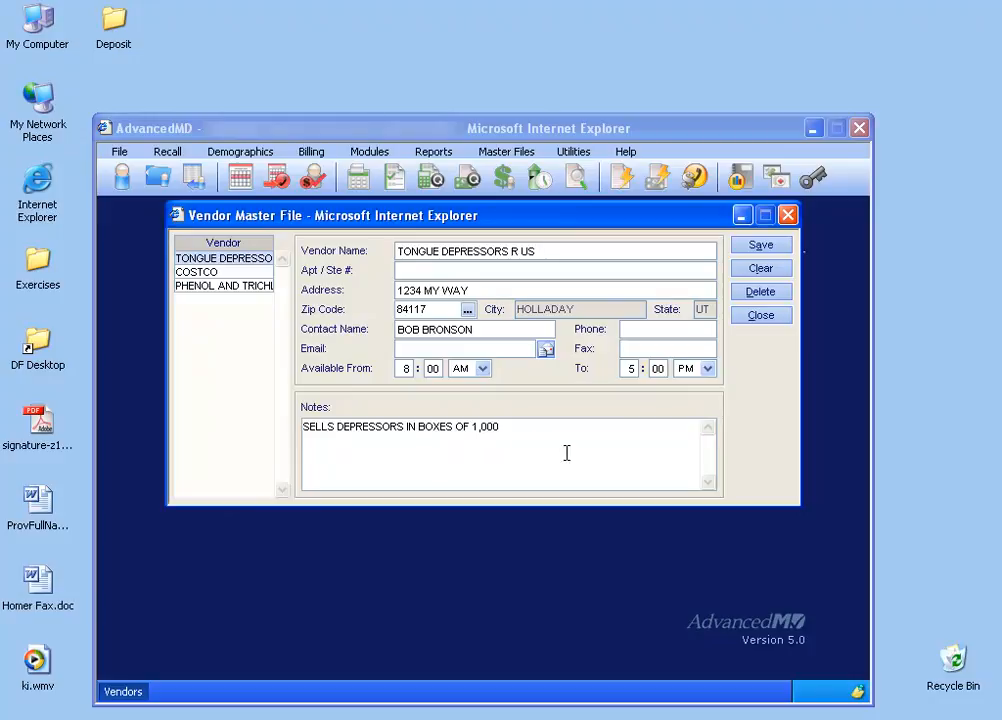
click(762, 270)
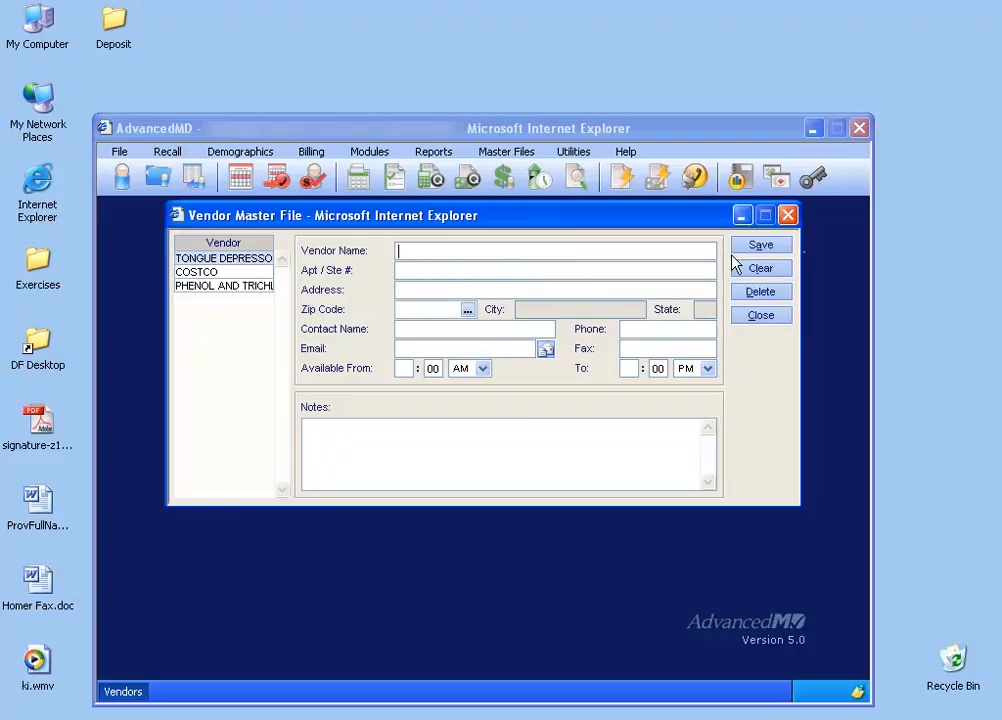
click(788, 215)
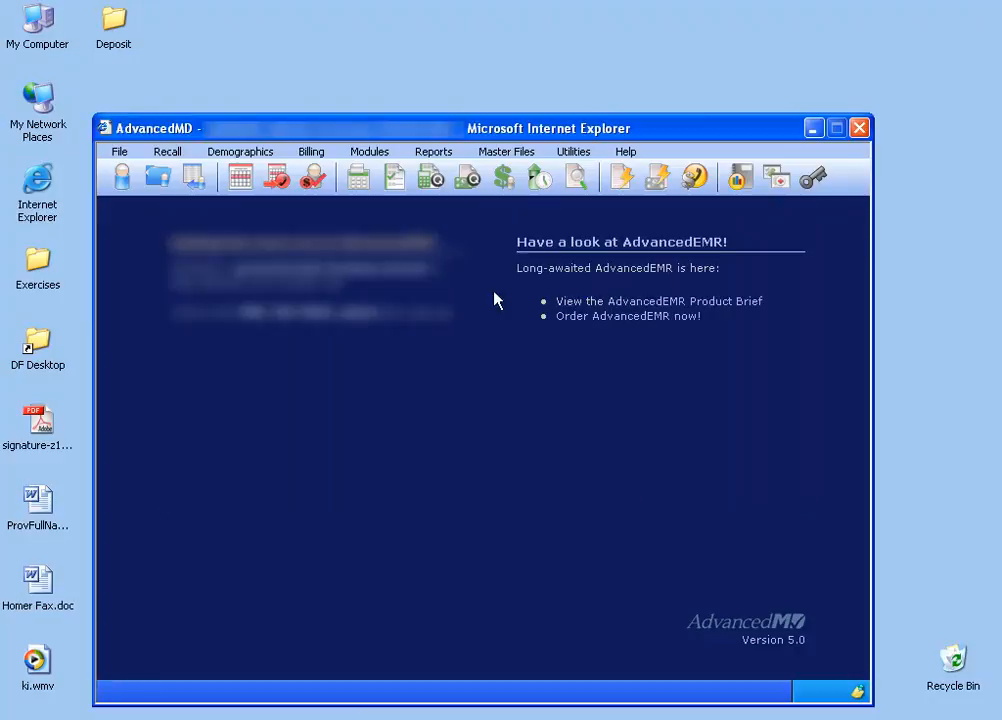
Review the STICKY TONGUES and KIRKLAND entries in the inventory manufacturers master file, then close it.
click(506, 151)
mouse_move(560, 447)
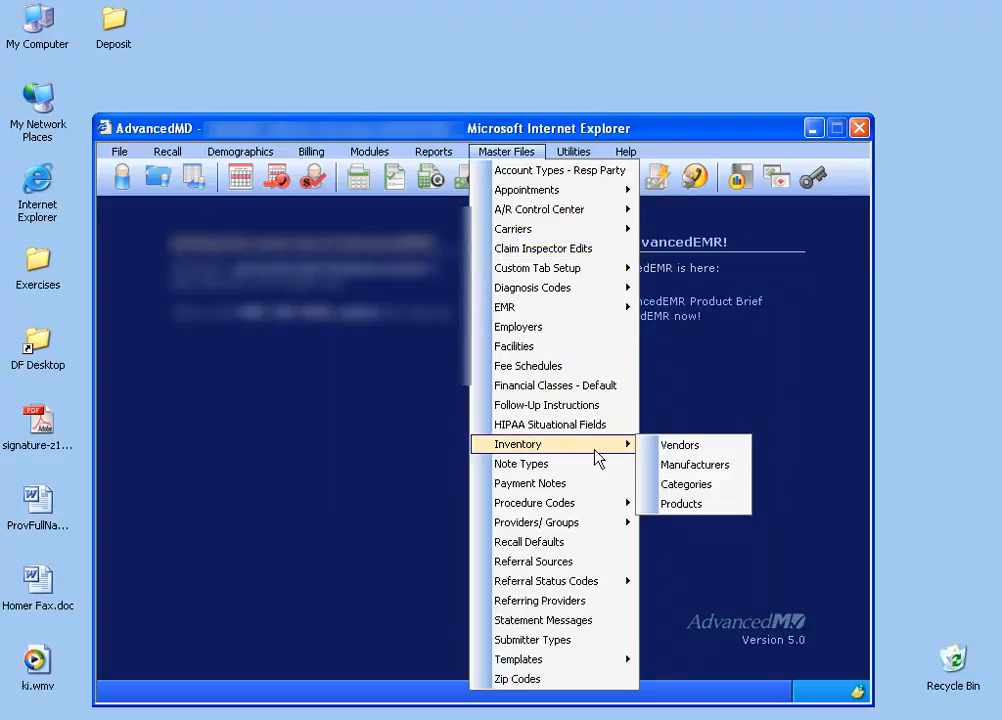
click(697, 467)
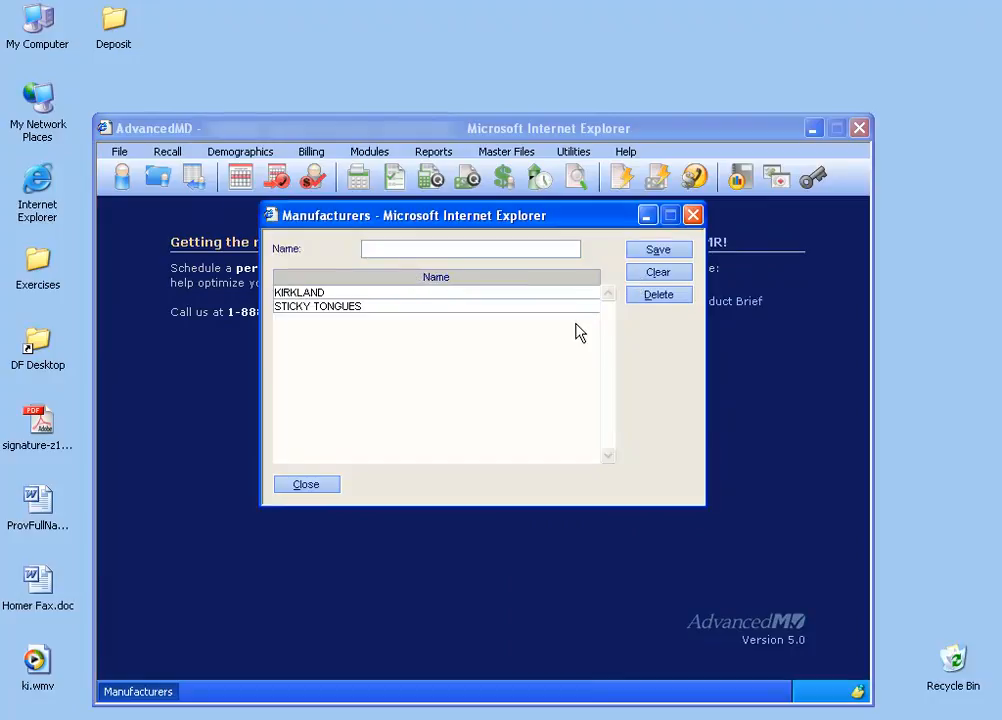
click(336, 311)
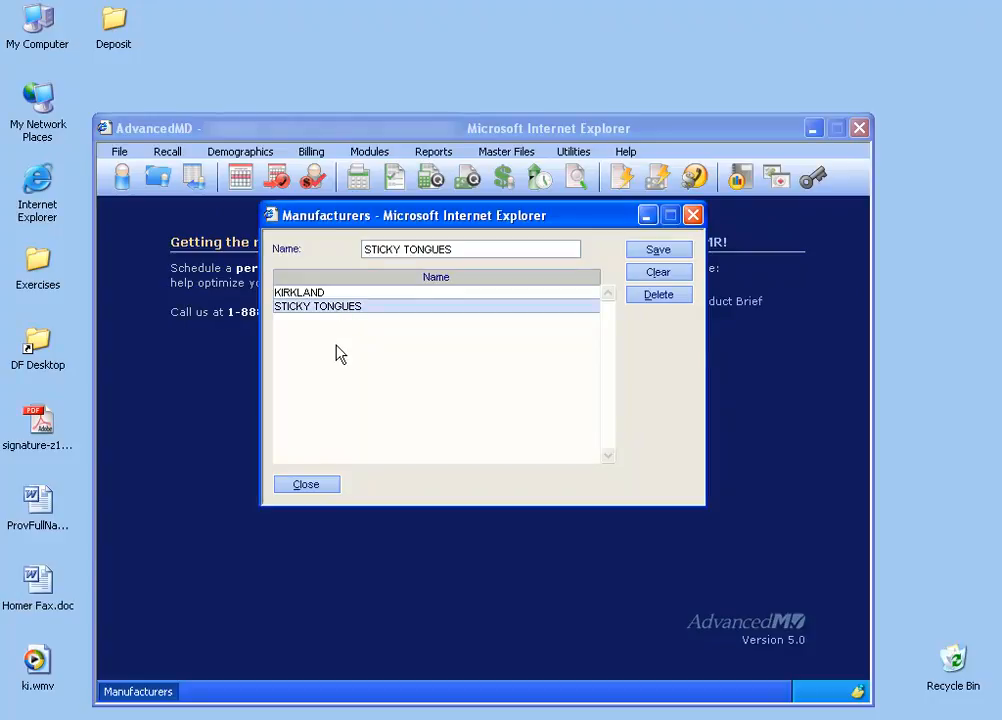
click(325, 292)
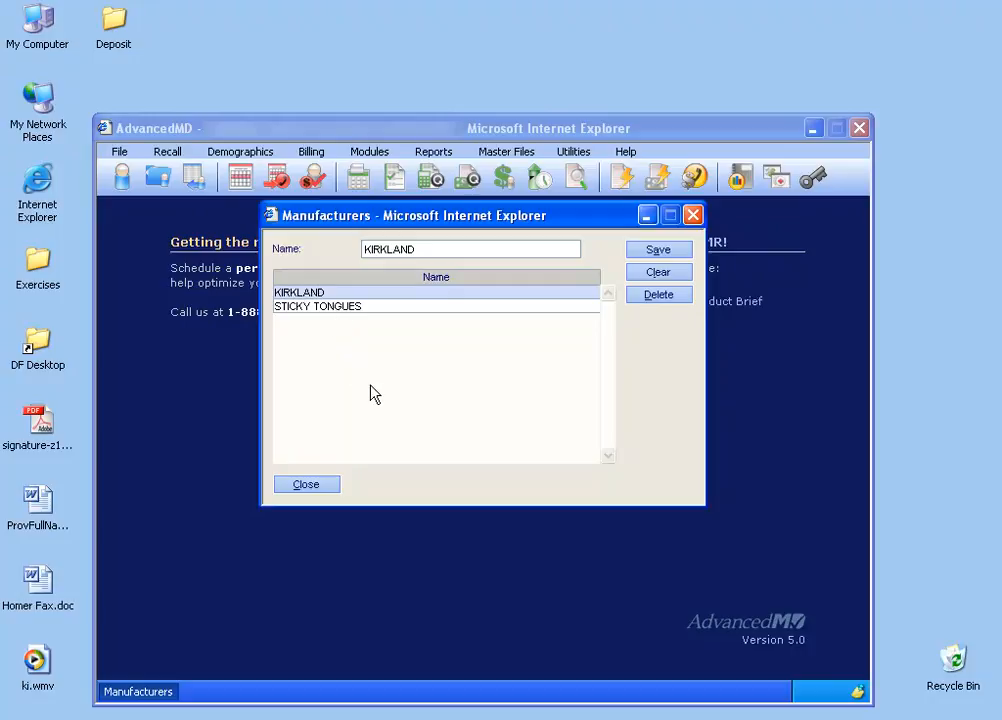
click(306, 484)
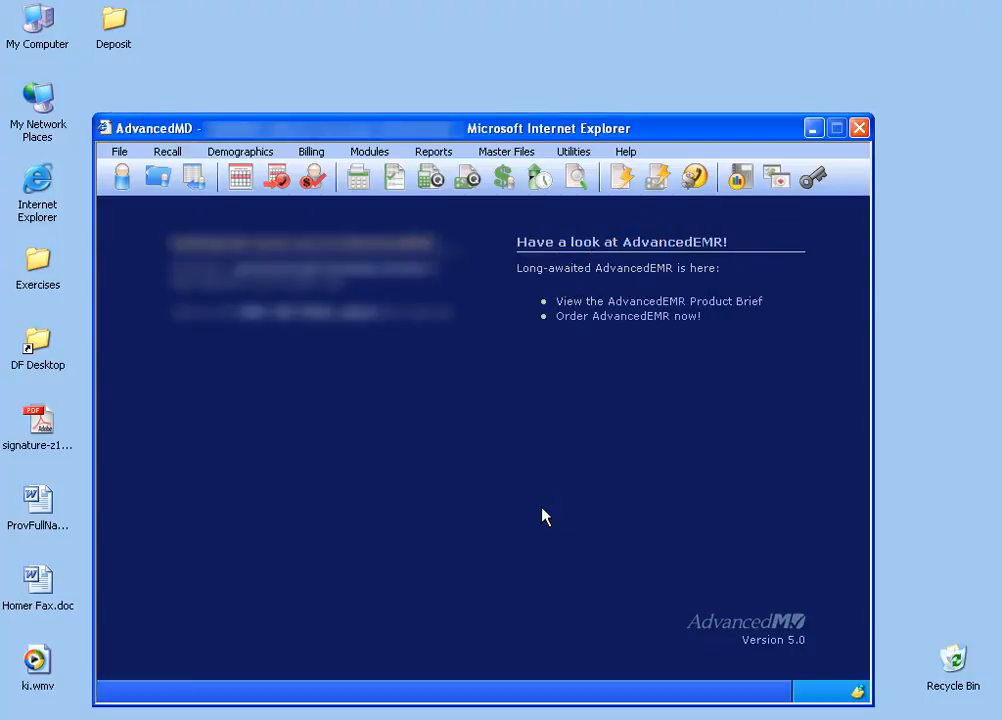
Review the SUPPLIES entry in the inventory categories master file and close it.
click(506, 151)
mouse_move(566, 454)
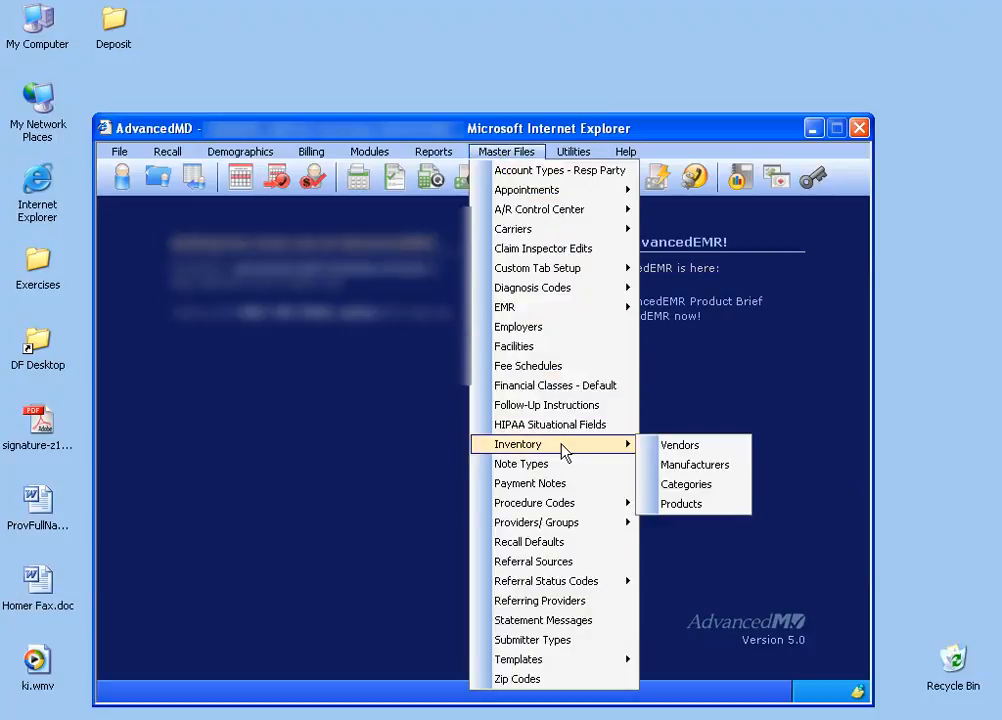
click(680, 485)
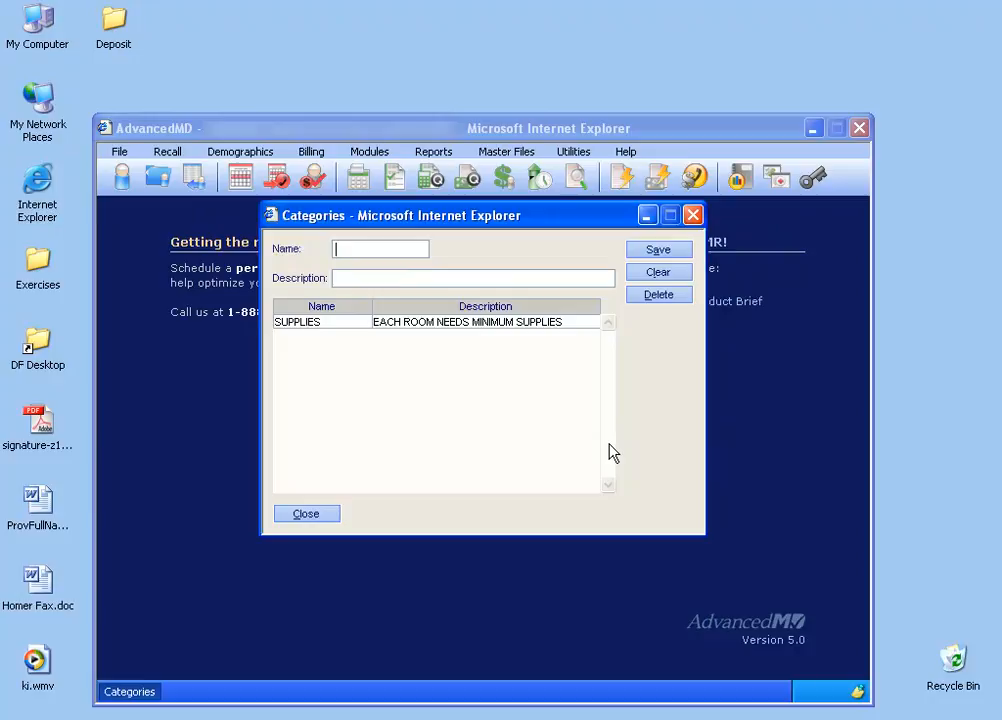
click(341, 333)
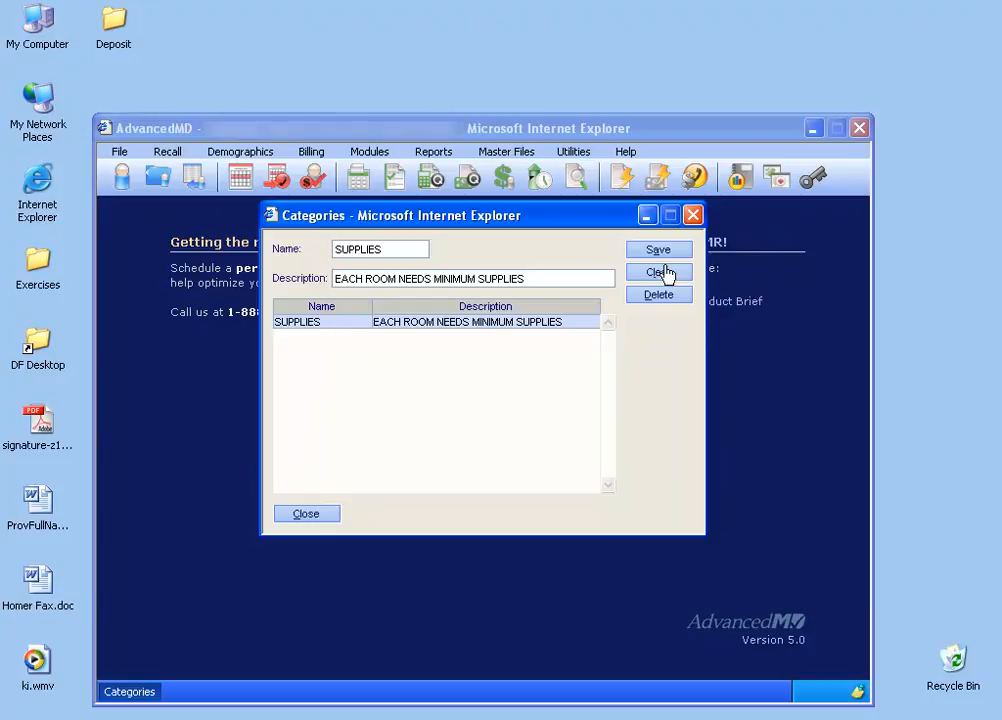
click(320, 513)
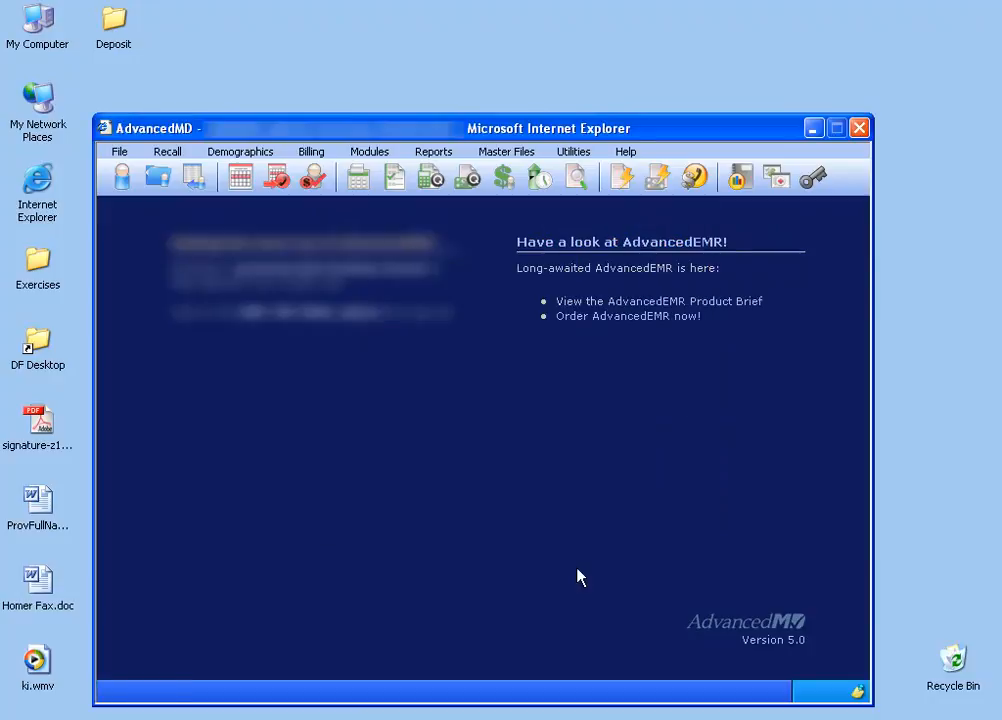
Start a new inventory product record named SWABS with the description TO SWAB THROAT FOR CULTURE.
click(510, 152)
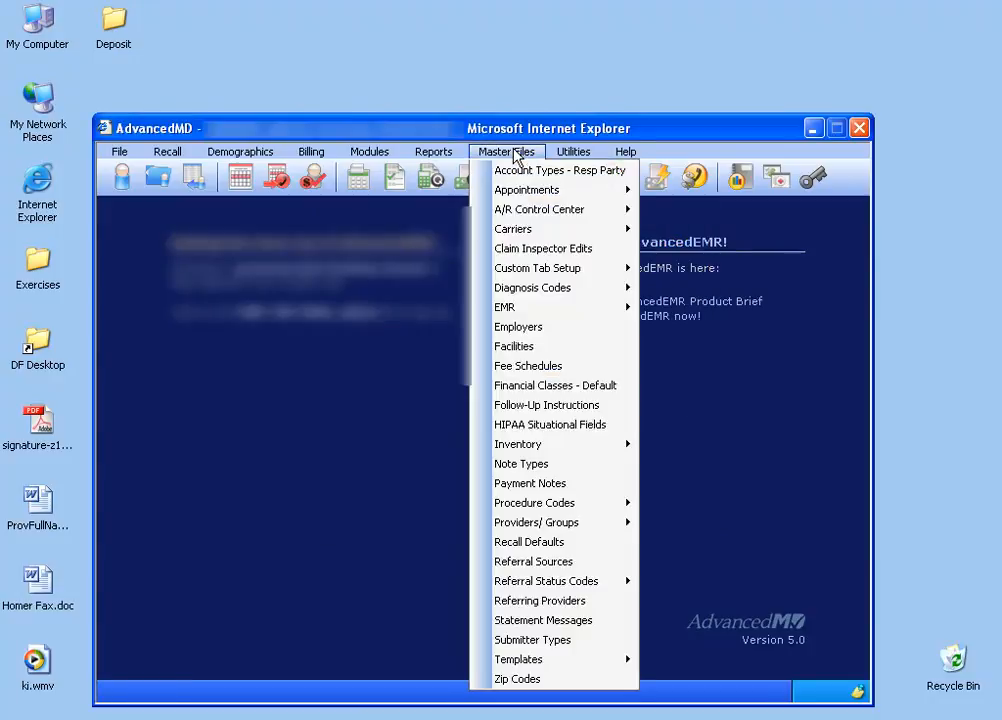
mouse_move(530, 447)
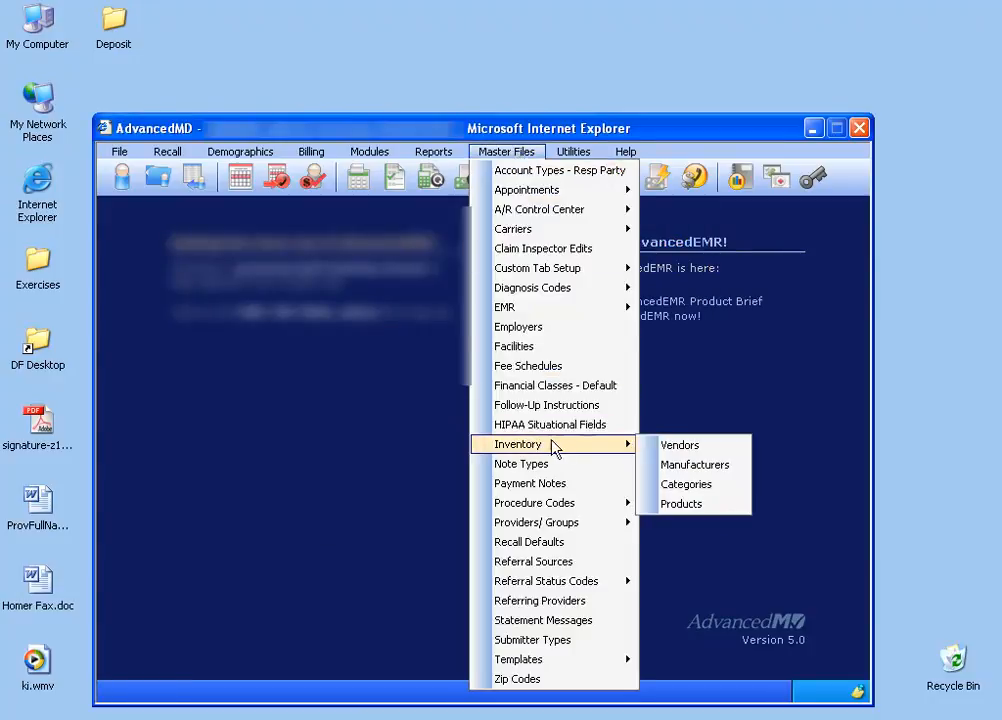
click(700, 507)
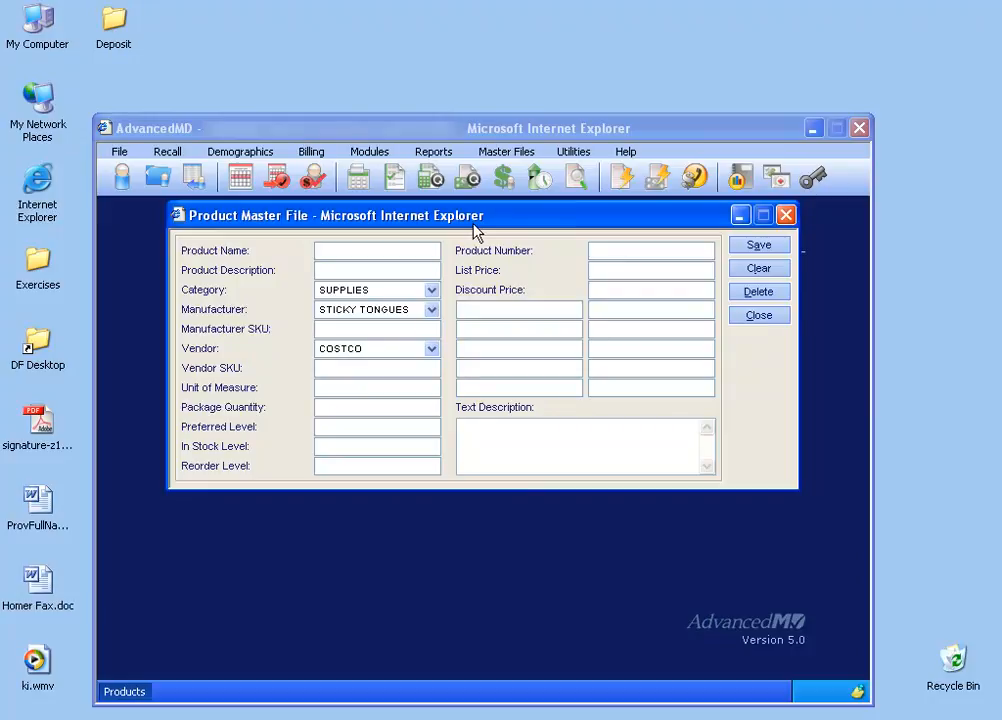
text(SWABS)
key(Tab)
text(TO SWAB TH)
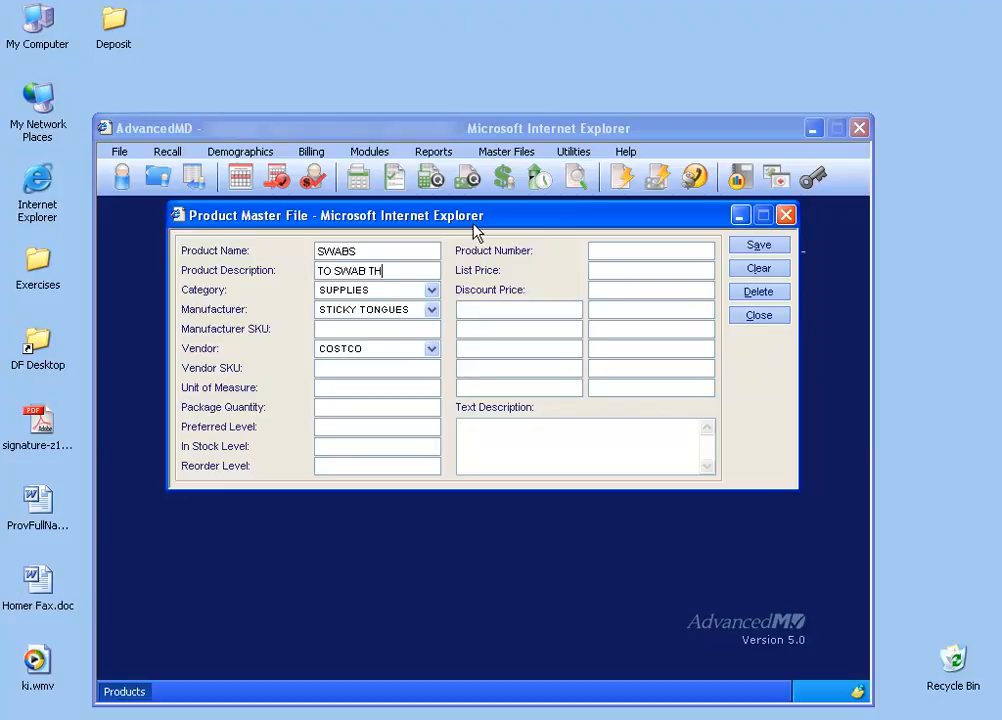
text(ROAT FOR CULTURE)
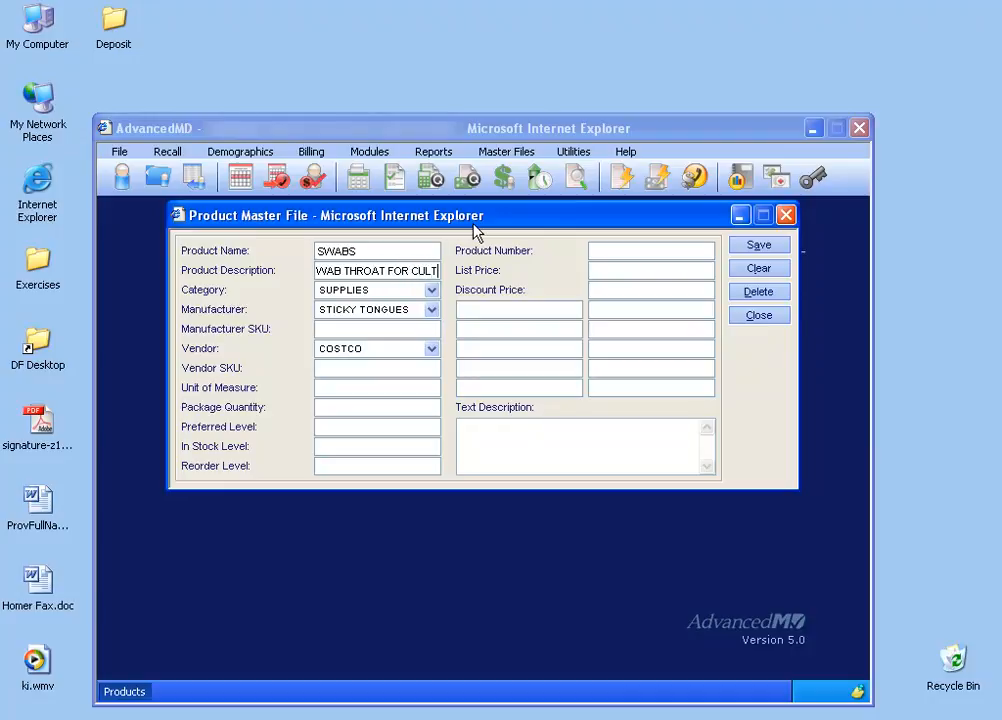
key(Tab)
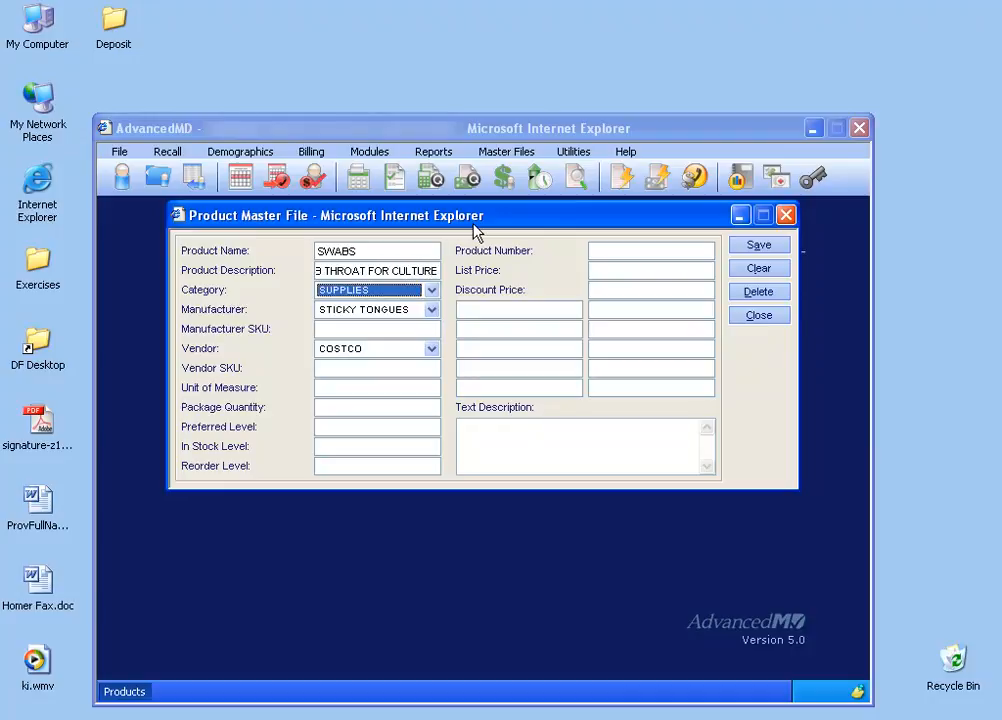
Keep the product's category as SUPPLIES and set its manufacturer to STICKY TONGUES with manufacturer SKU 12345654.
click(432, 291)
click(445, 290)
click(432, 310)
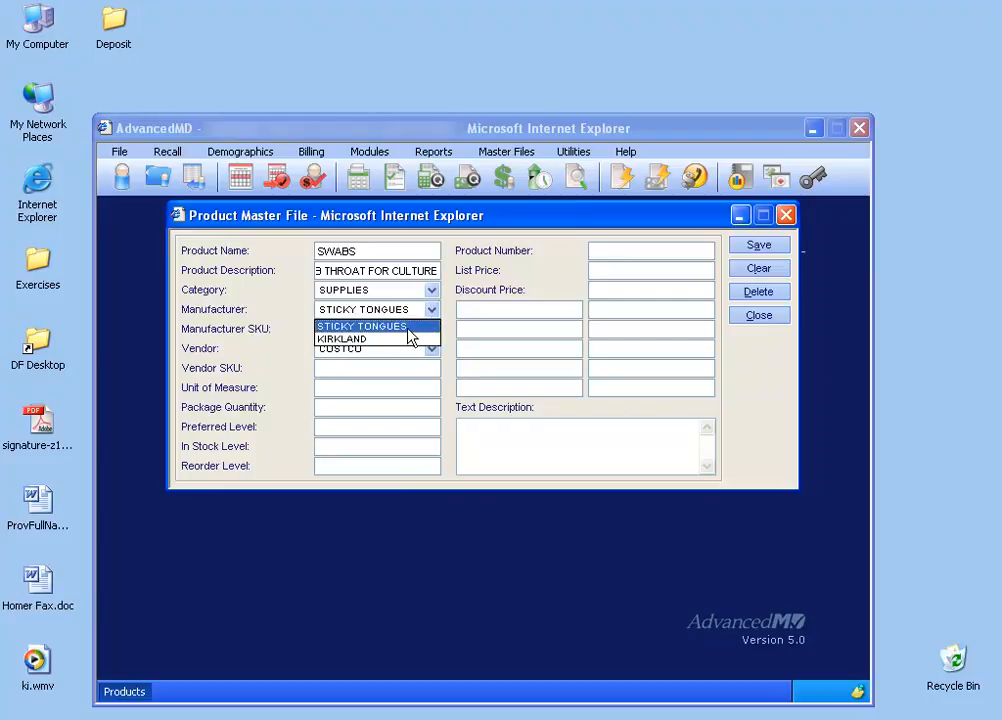
click(407, 330)
click(458, 340)
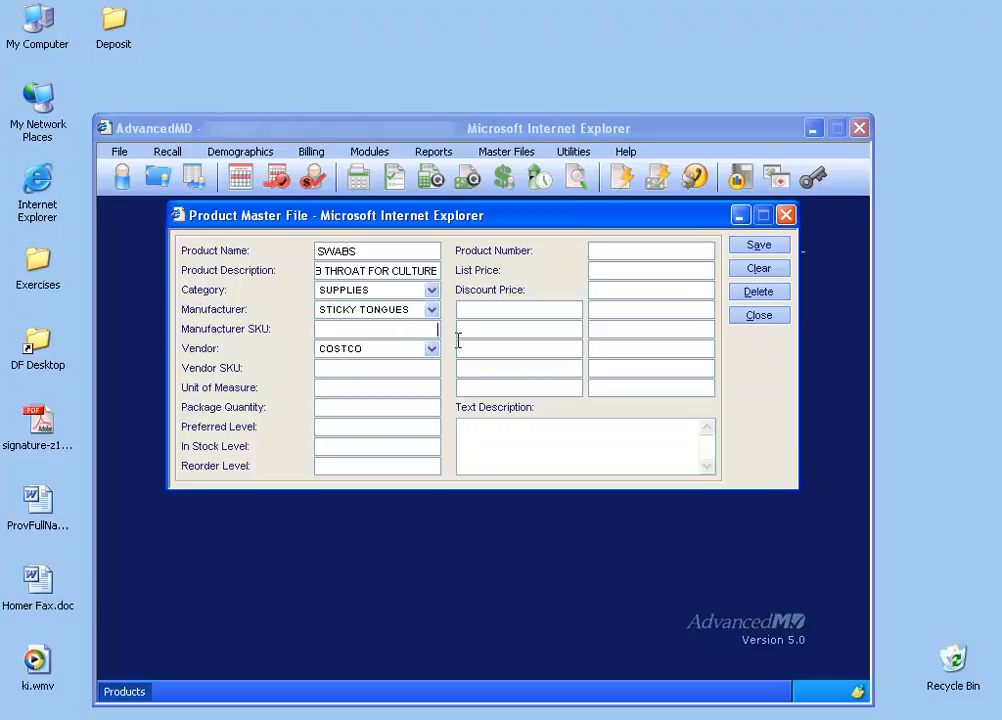
text(12345654)
key(Tab)
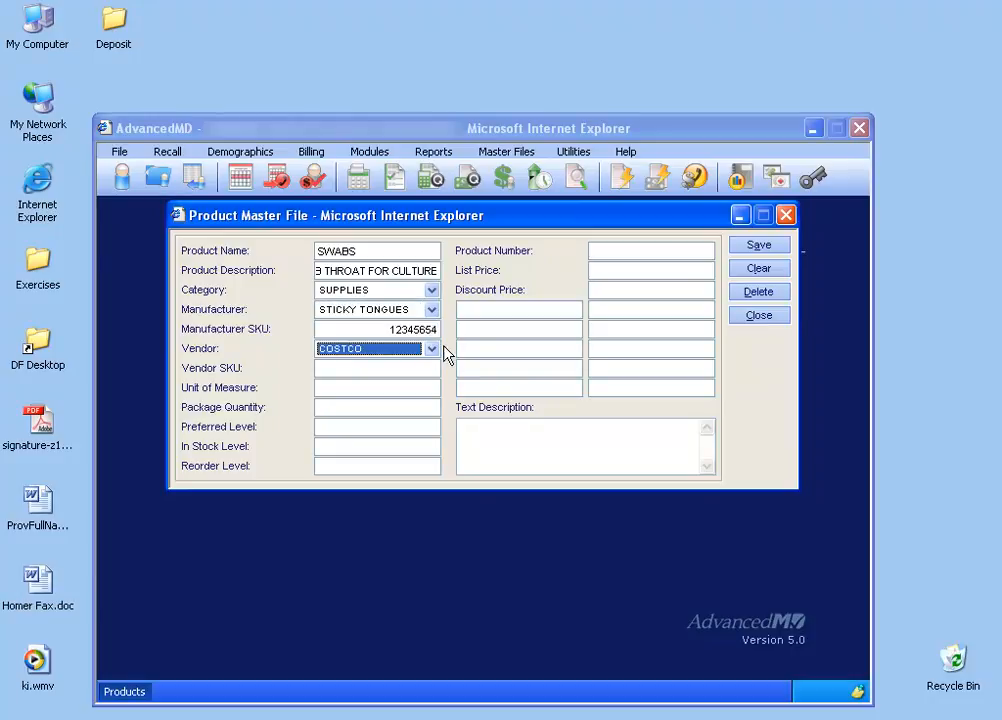
Set the product's vendor to TONGUE DEPRESSORS R US with vendor SKU 654654.
click(431, 349)
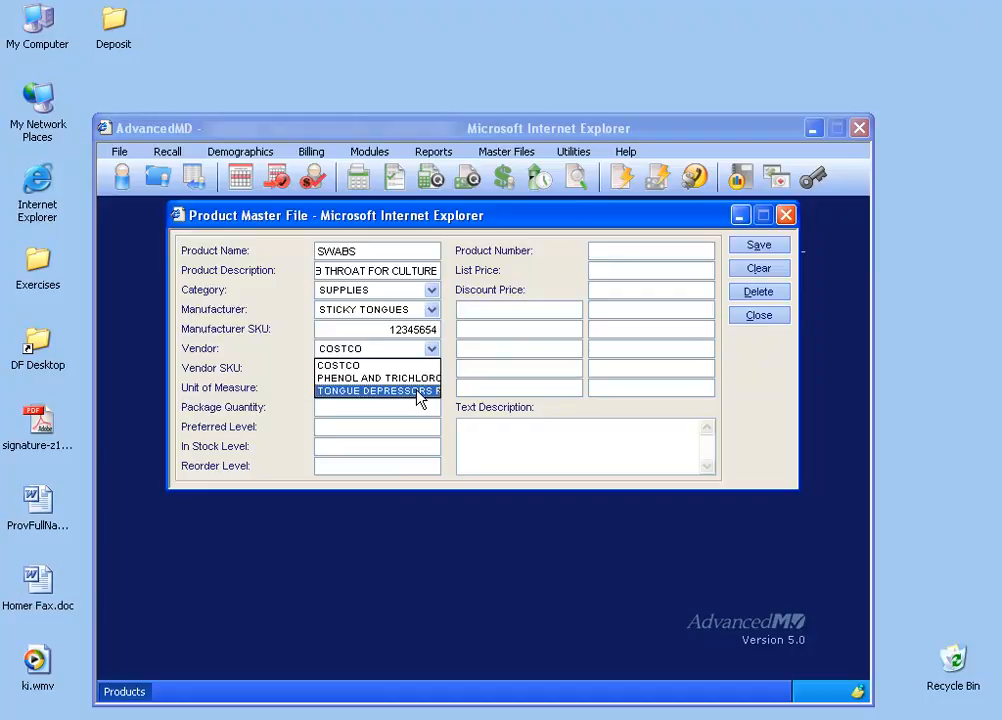
click(418, 398)
click(436, 369)
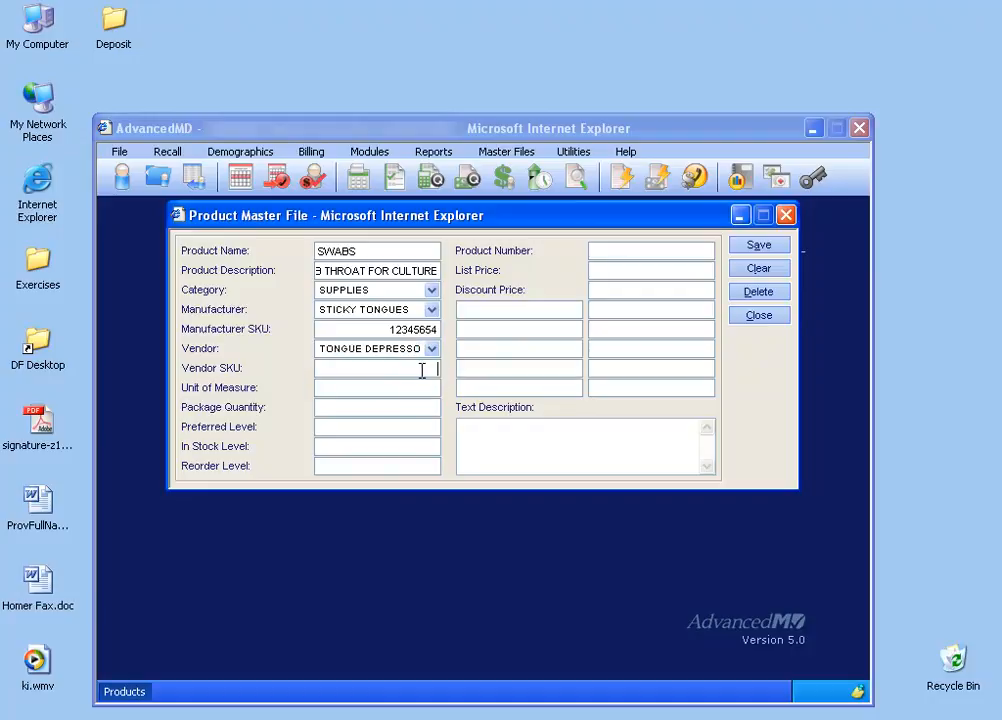
text(654654)
Set the unit of measure to BOX, package quantity 1000, preferred level 3000, in-stock level 500 and reorder level 800.
click(438, 391)
text(BOX)
key(Tab)
text(1000)
click(429, 426)
key(BackSpace)
text(01)
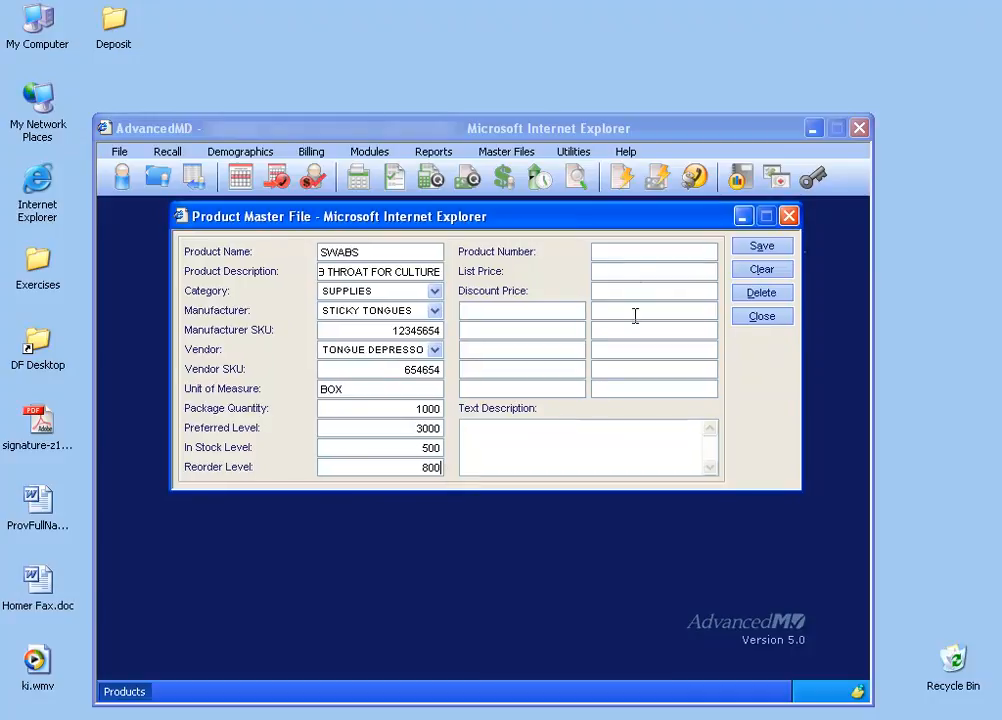
Enter product number 123456, list price 125 and discount price 100, save the product, and close the product master file.
click(651, 251)
text(123456)
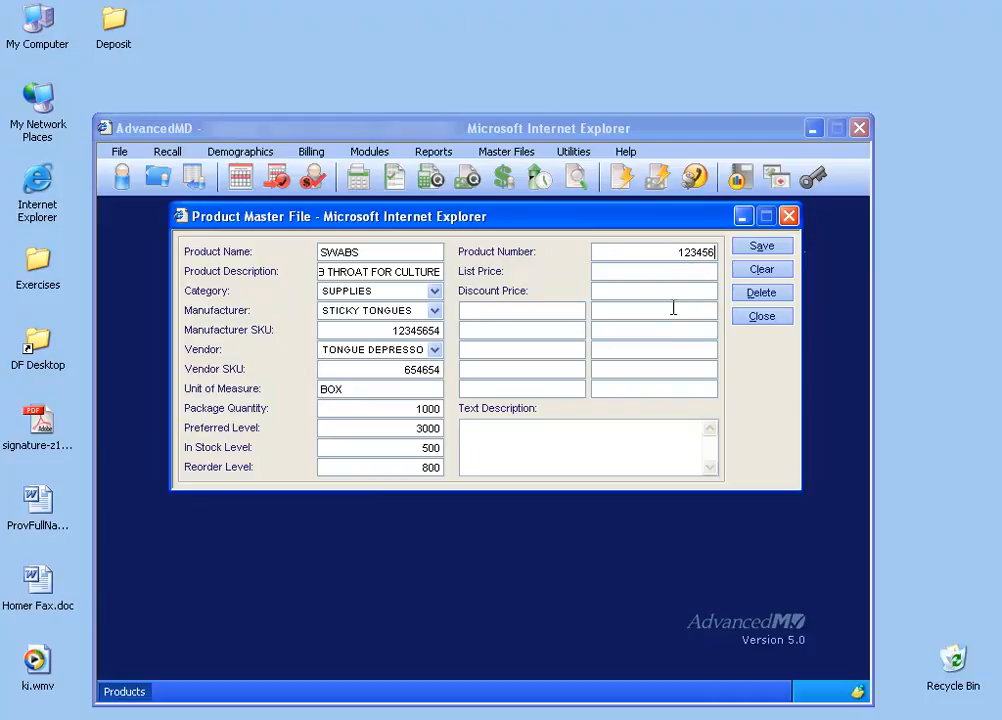
key(Tab)
text(125)
key(Tab)
text(100)
key(Tab)
click(579, 427)
click(762, 246)
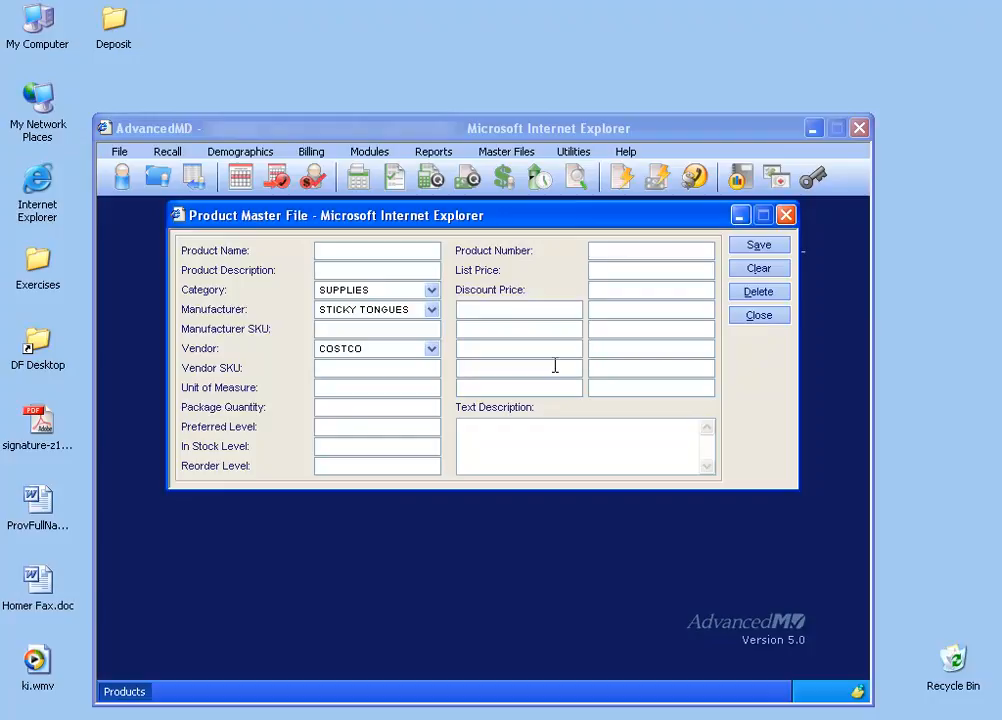
click(786, 215)
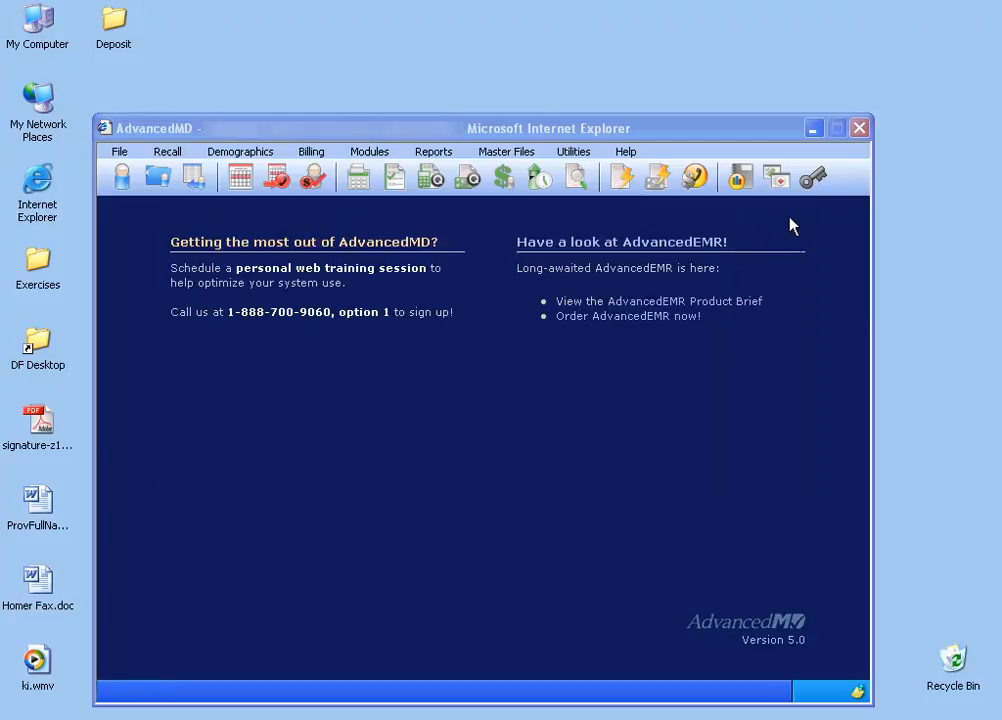
Open the SWABS product of the TONGUE DEPRESSORS R US vendor from the Inventory module's item list.
click(368, 153)
mouse_move(366, 231)
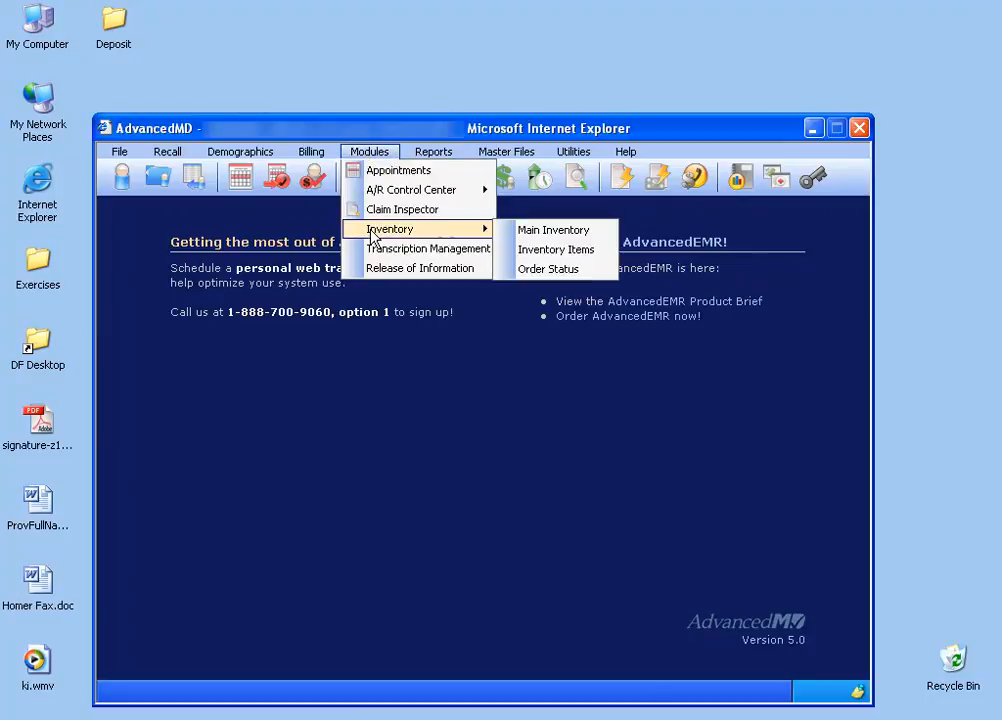
click(559, 253)
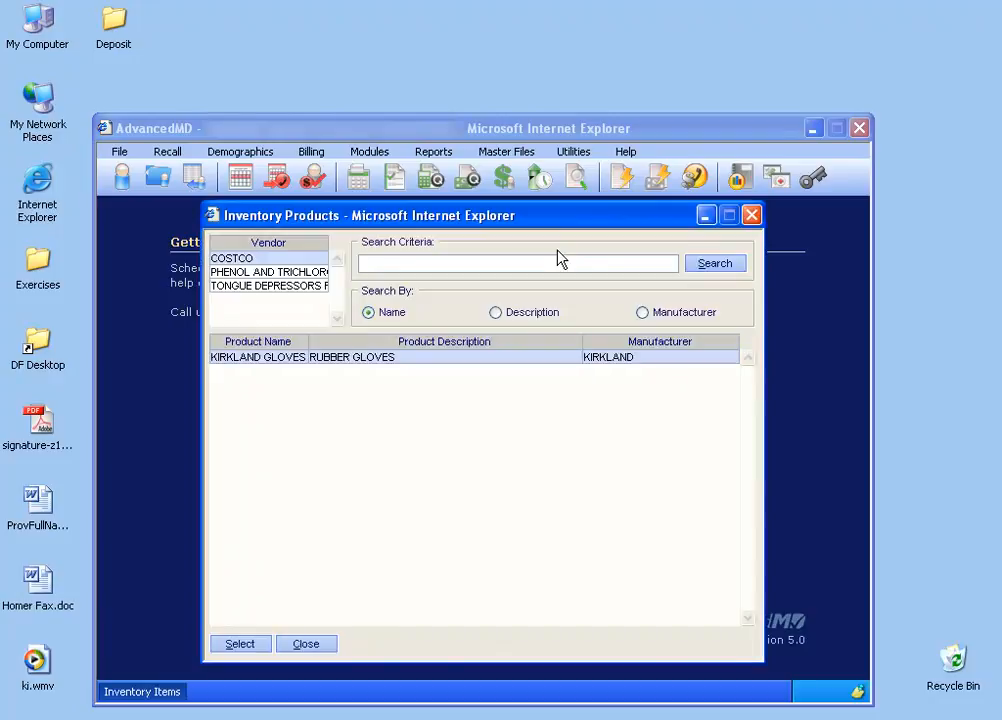
click(262, 287)
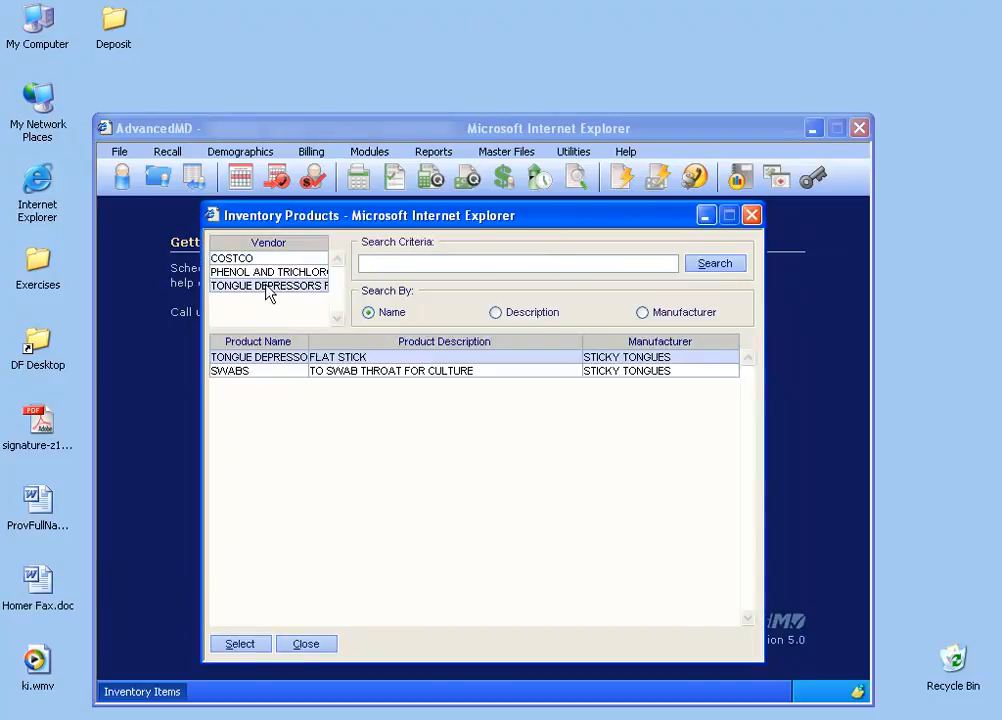
double_click(276, 378)
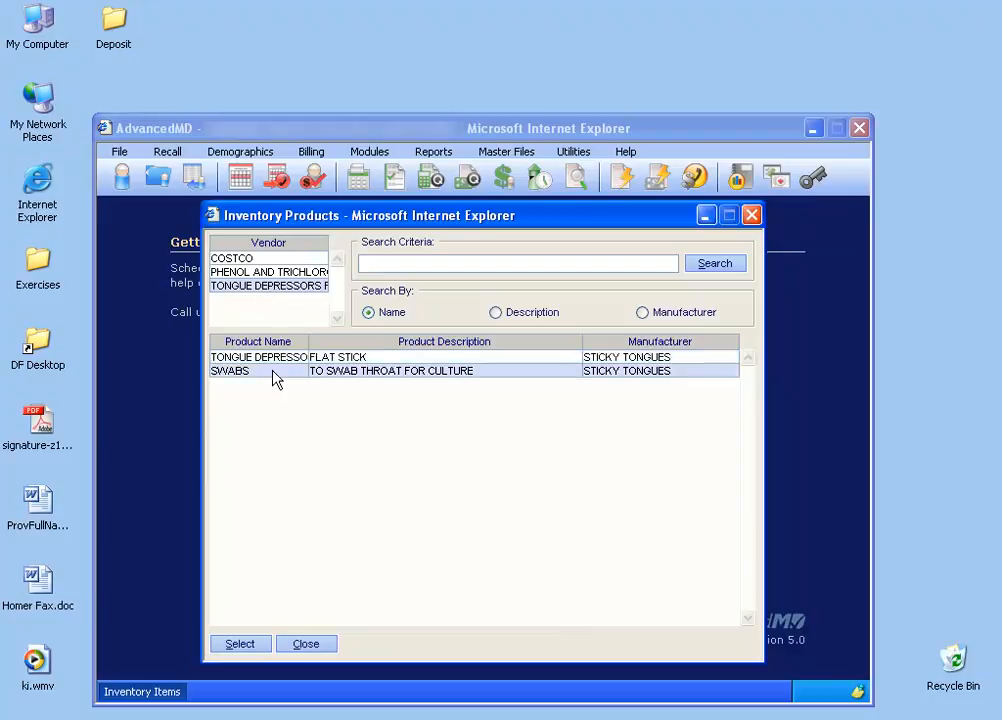